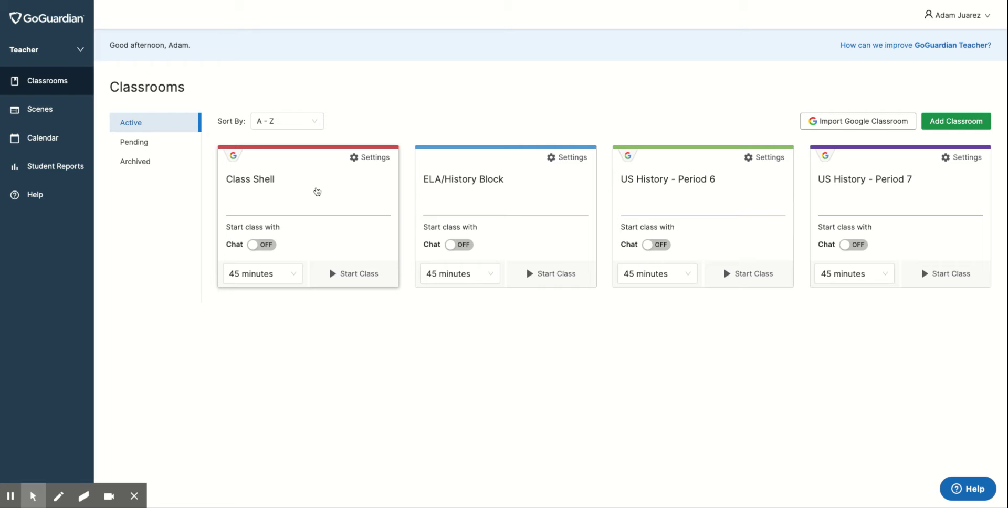
- Open the Class Shell classroom, examine its session length and scene options, and return to the classroom list
click(317, 191)
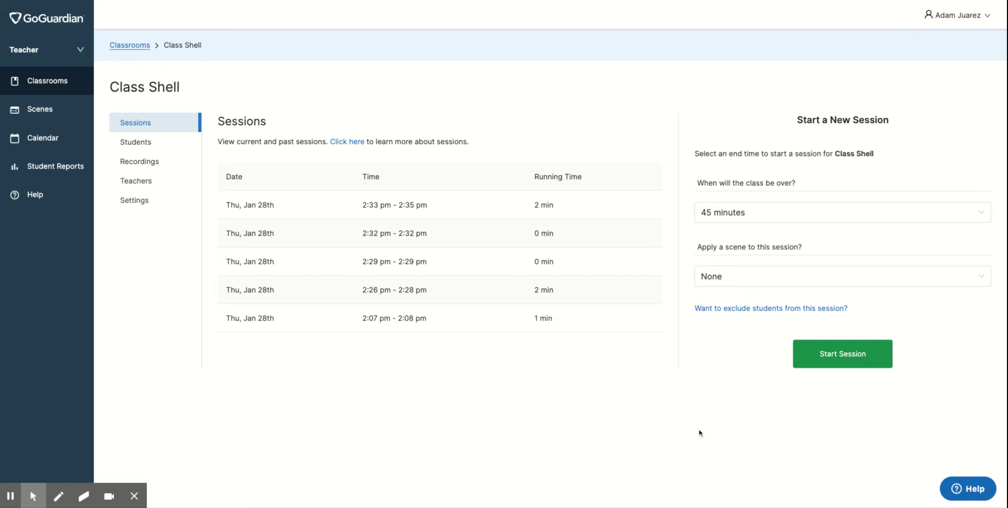
click(754, 216)
click(755, 216)
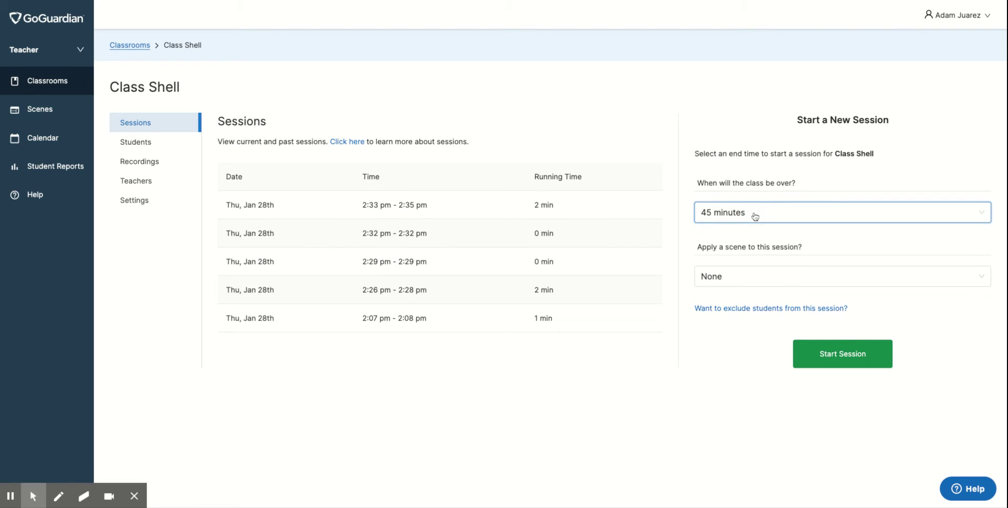
click(742, 278)
click(647, 372)
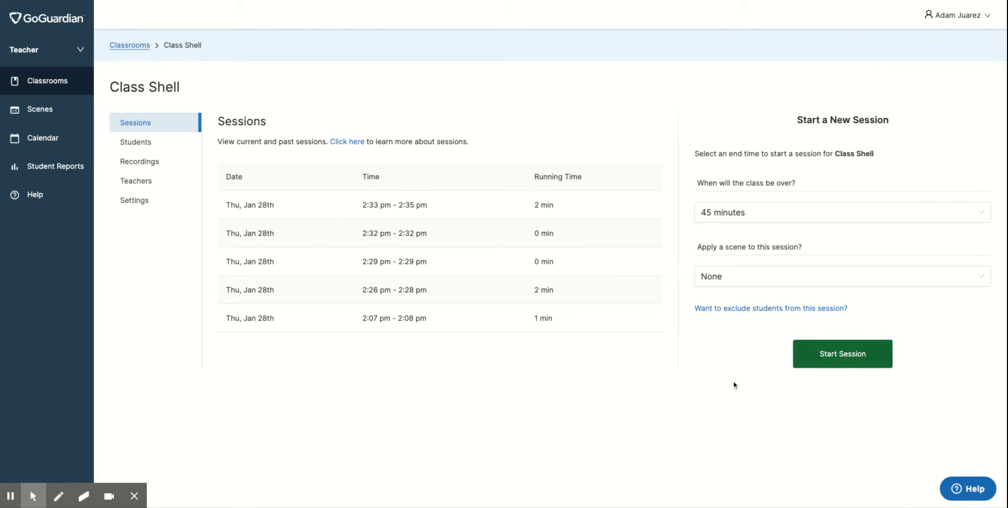
click(134, 45)
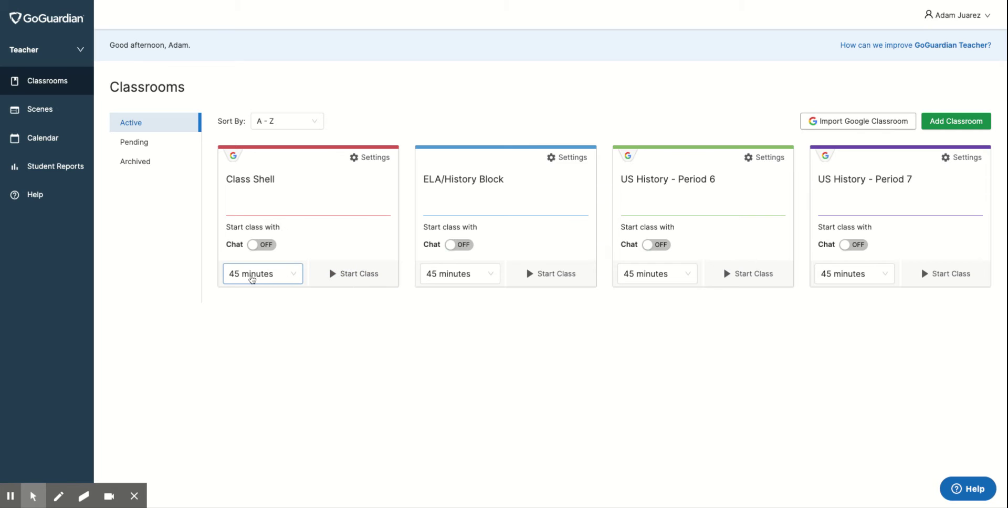
- Start a live Class Shell session lasting 60 minutes directly from its classroom card
click(276, 279)
click(242, 329)
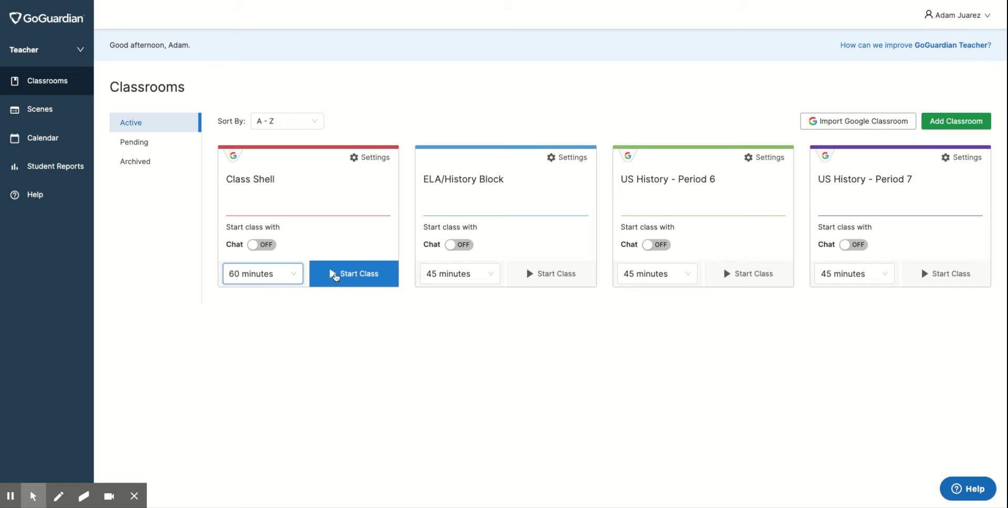
click(334, 276)
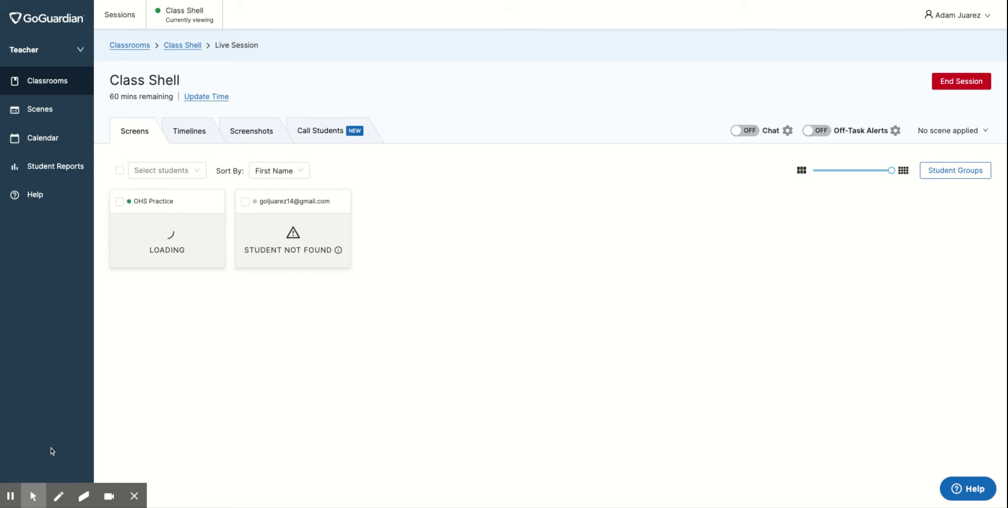
click(33, 496)
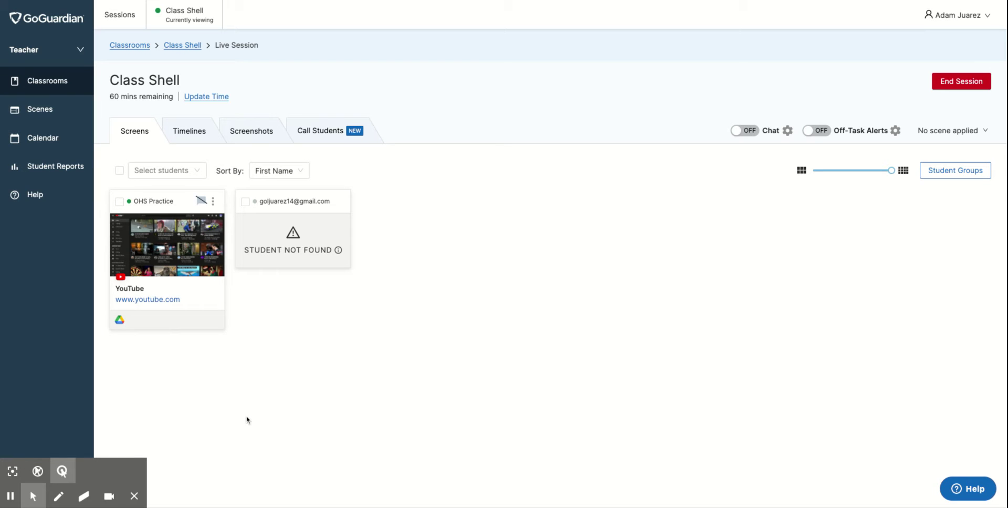
- Capture two screenshots of the OHS Practice student's screen and close that student's YouTube tab
click(151, 200)
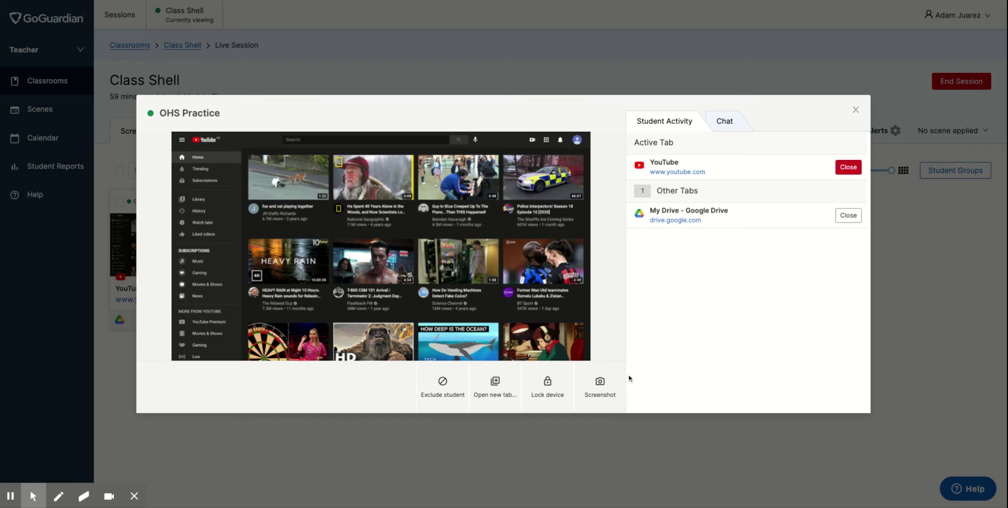
click(602, 390)
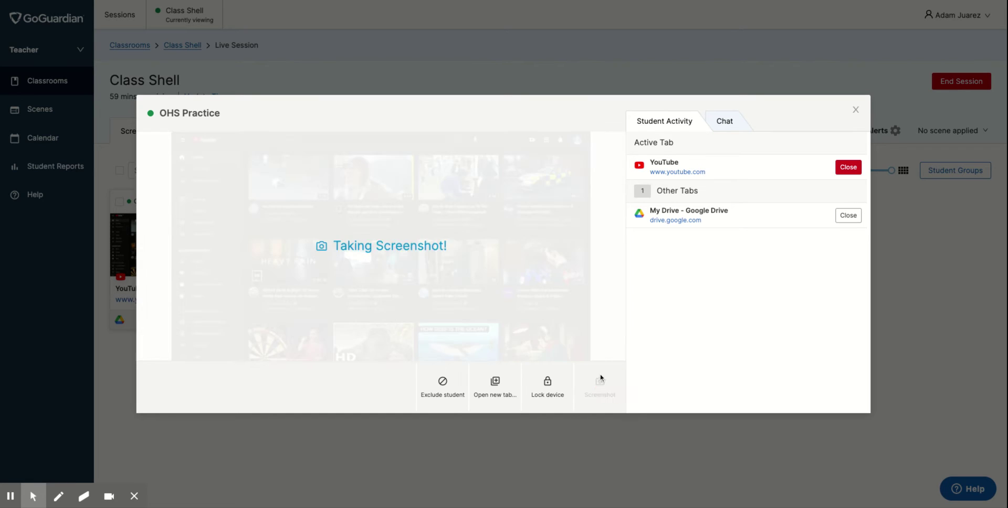
click(600, 388)
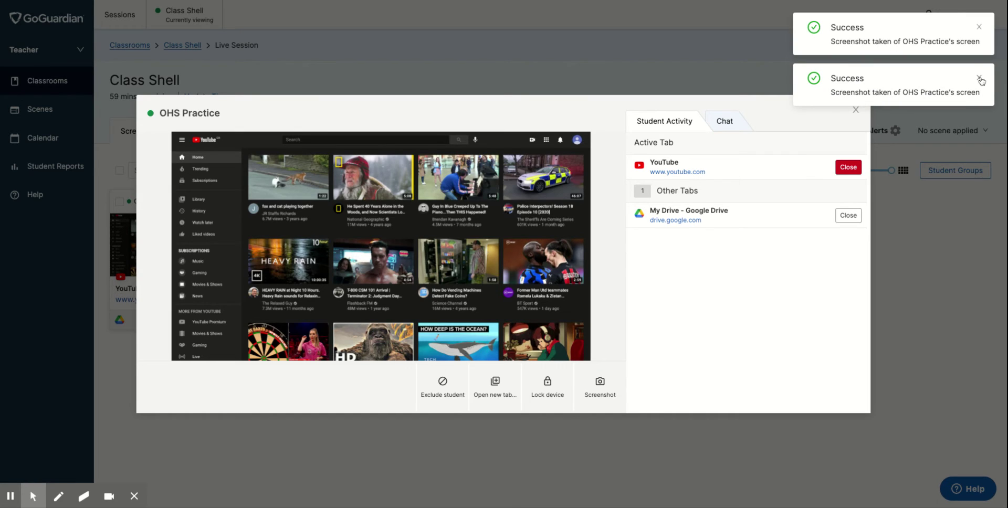
click(979, 78)
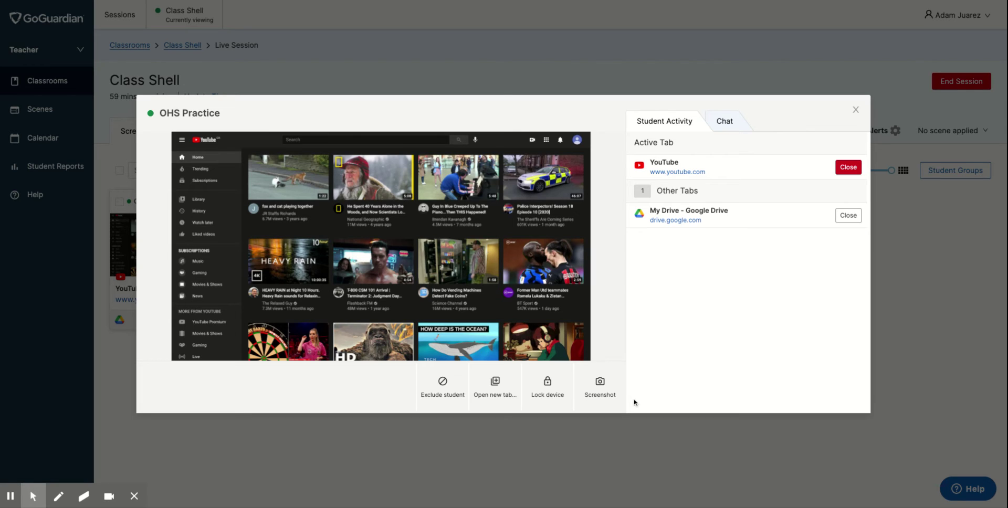
click(844, 167)
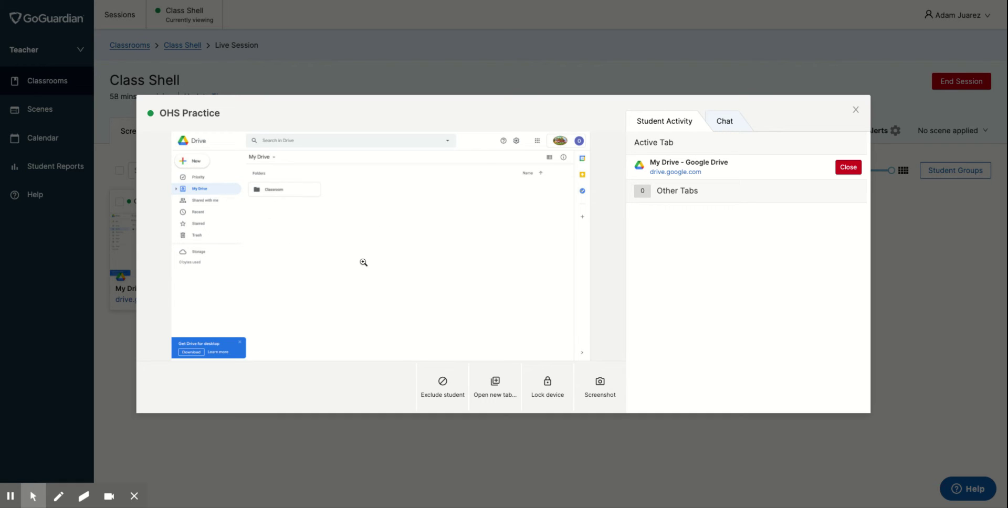
- Enable chat for OHS Practice, send the message "Please stay on task", and close the student view
click(727, 120)
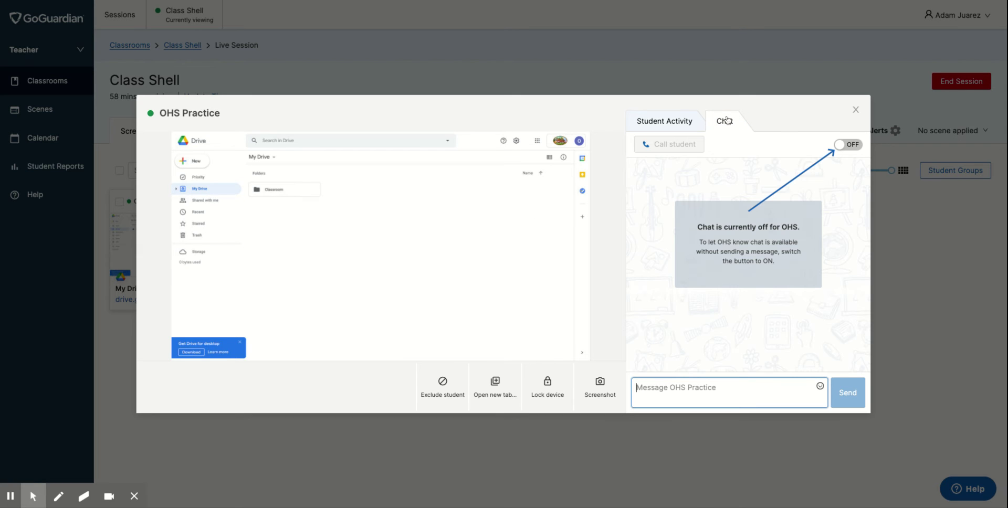
click(842, 145)
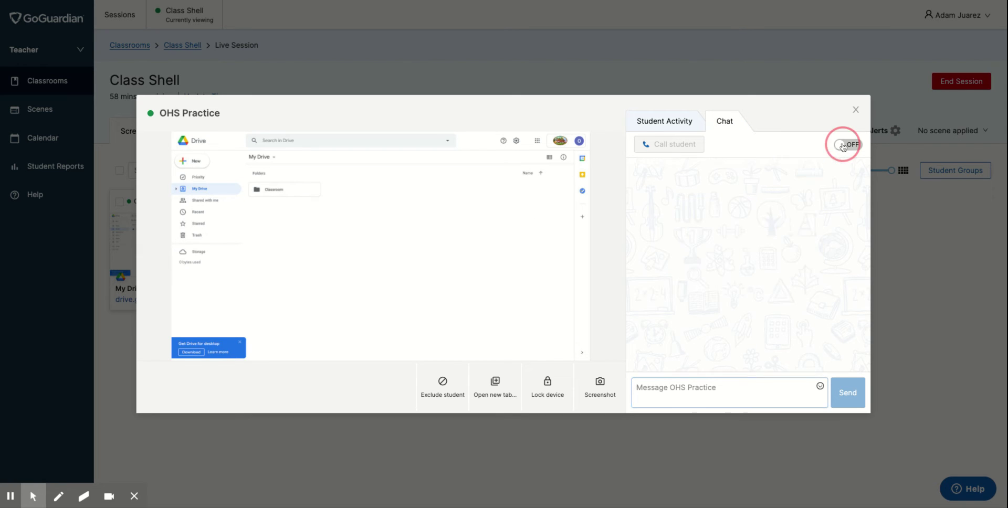
click(668, 386)
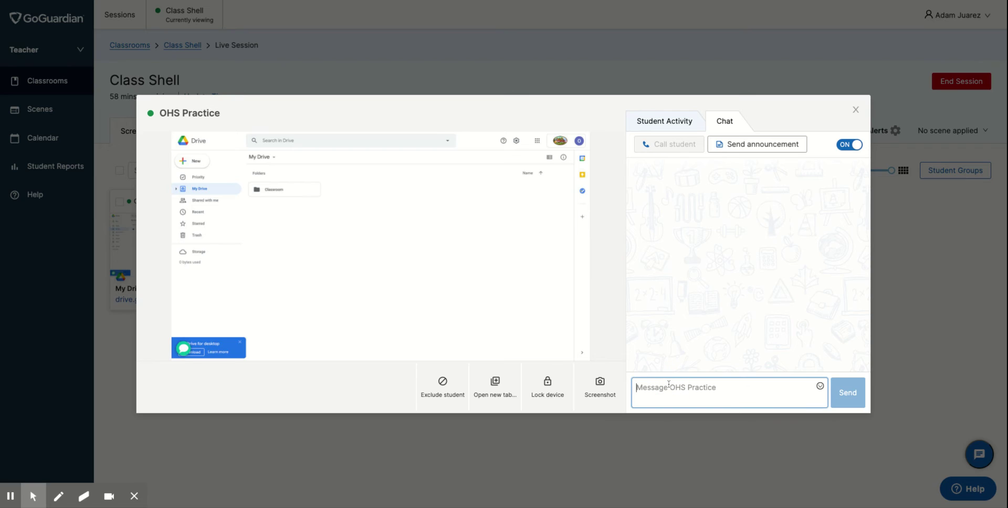
text(Please)
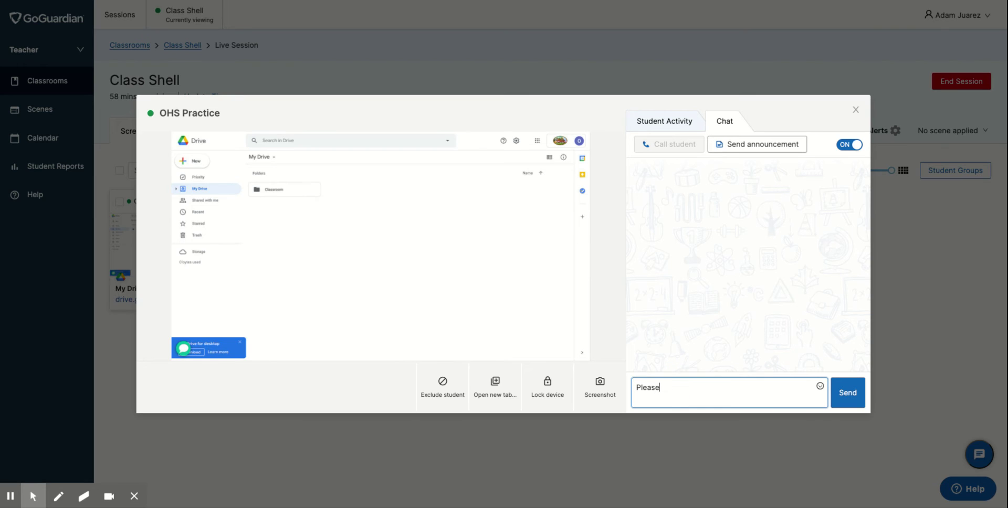
text( stay on task)
click(842, 390)
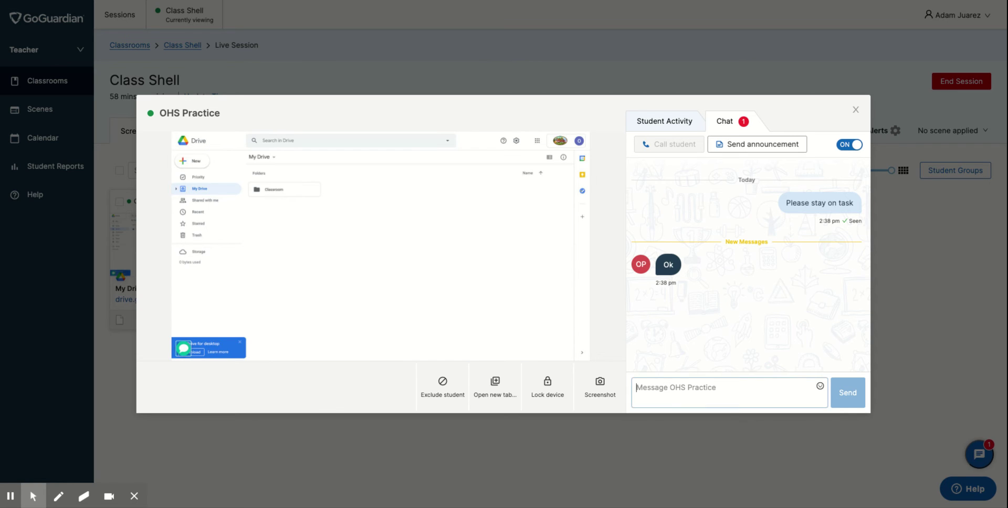
click(855, 110)
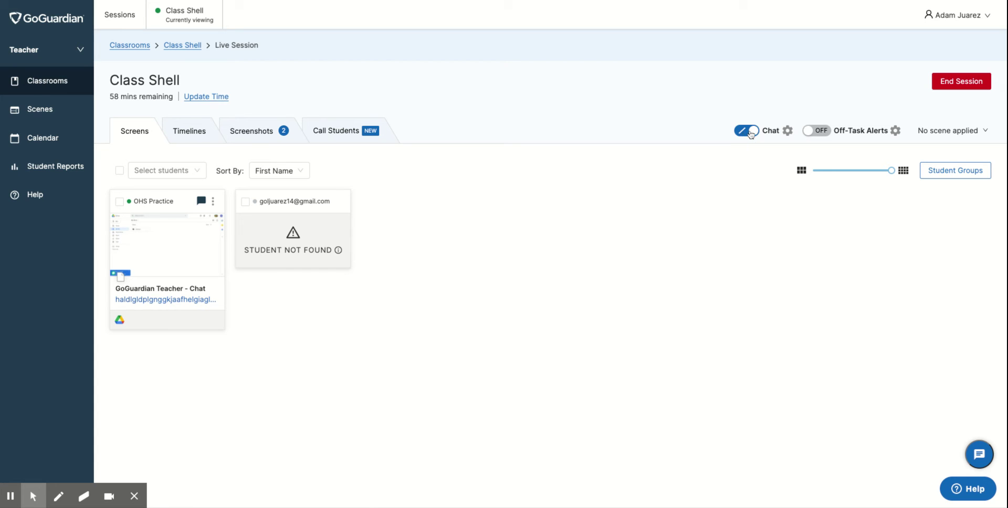
- Enable off-task alerts with English as the class subject and apply the No Music scene to the session
click(818, 134)
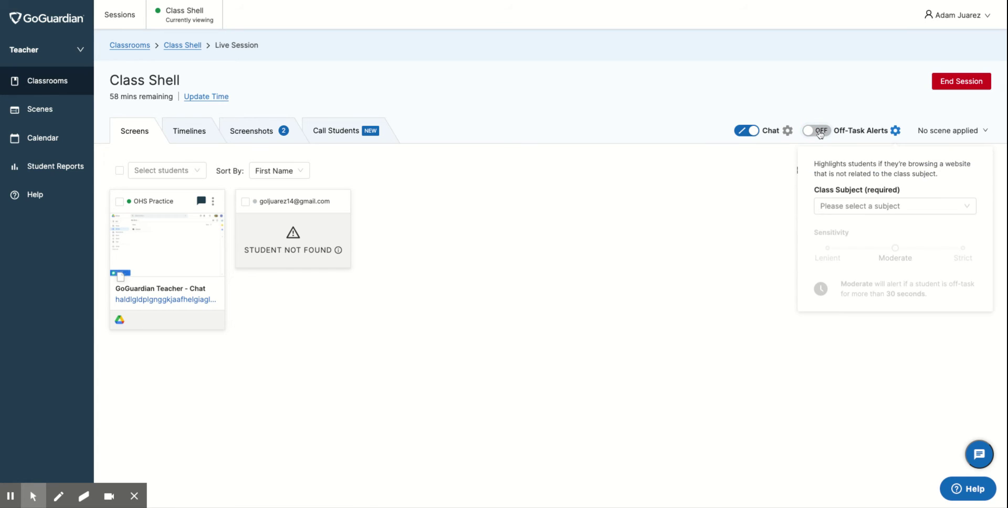
click(863, 207)
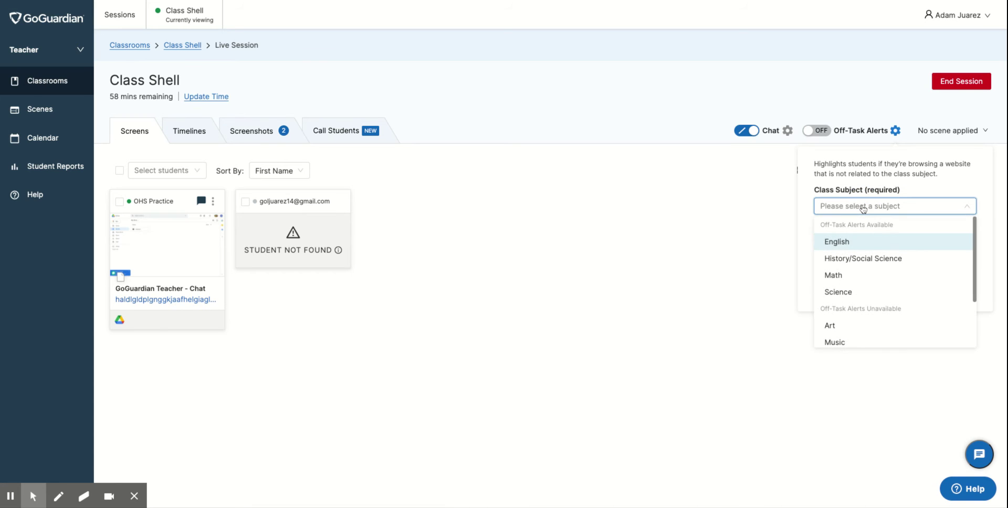
click(837, 242)
click(705, 252)
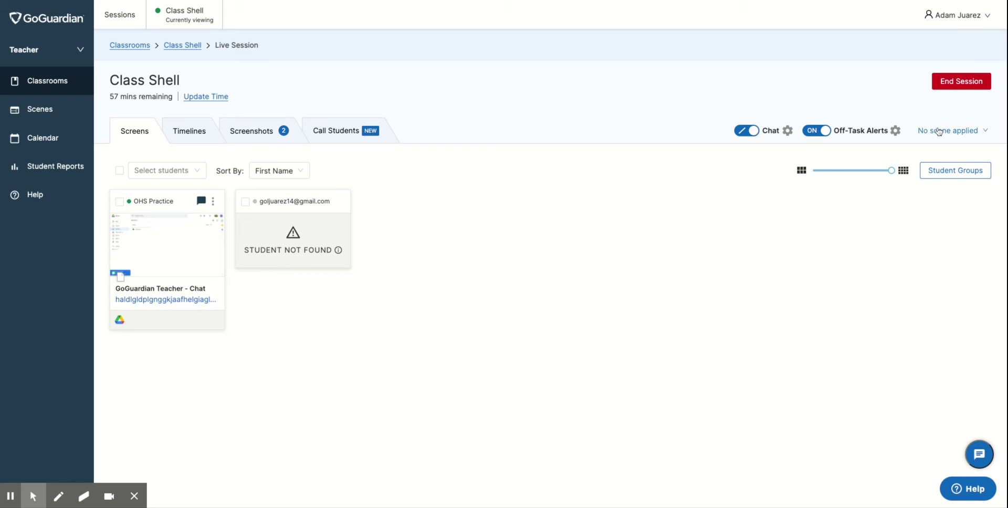
click(938, 131)
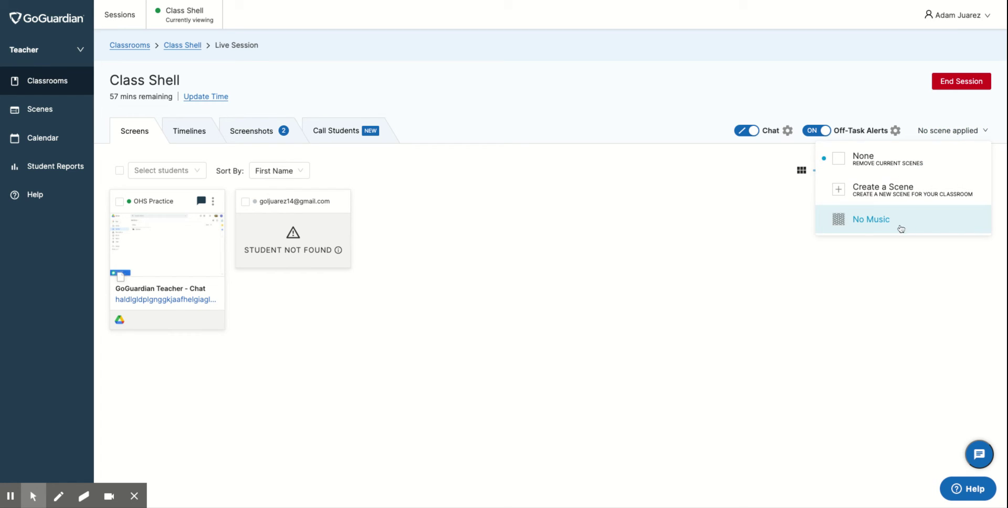
click(859, 228)
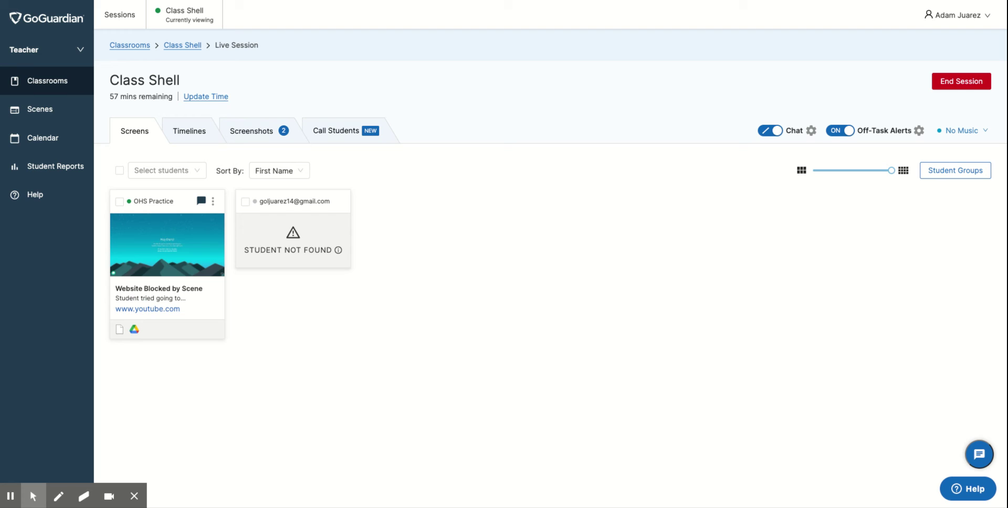
- Close the scene-blocked YouTube tab on the OHS Practice student's device and leave the student view
click(179, 248)
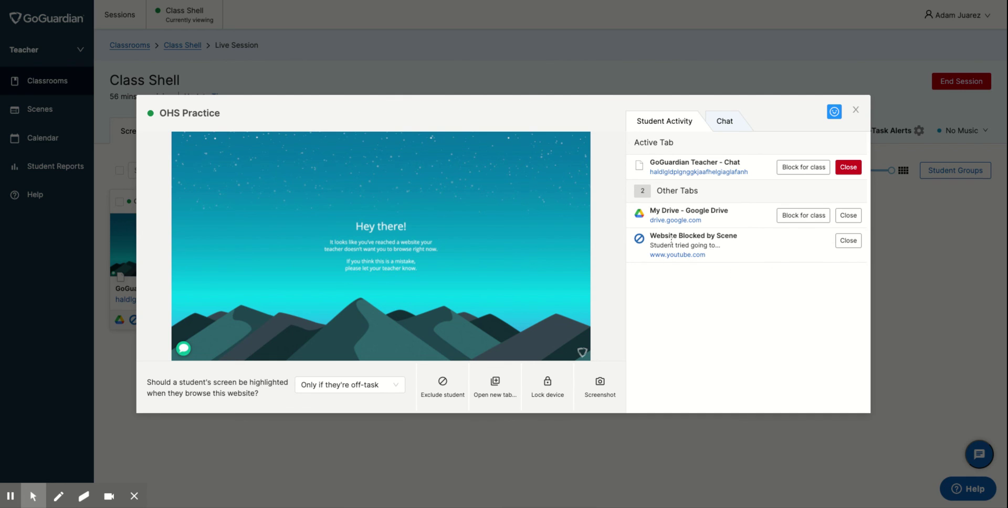
click(845, 244)
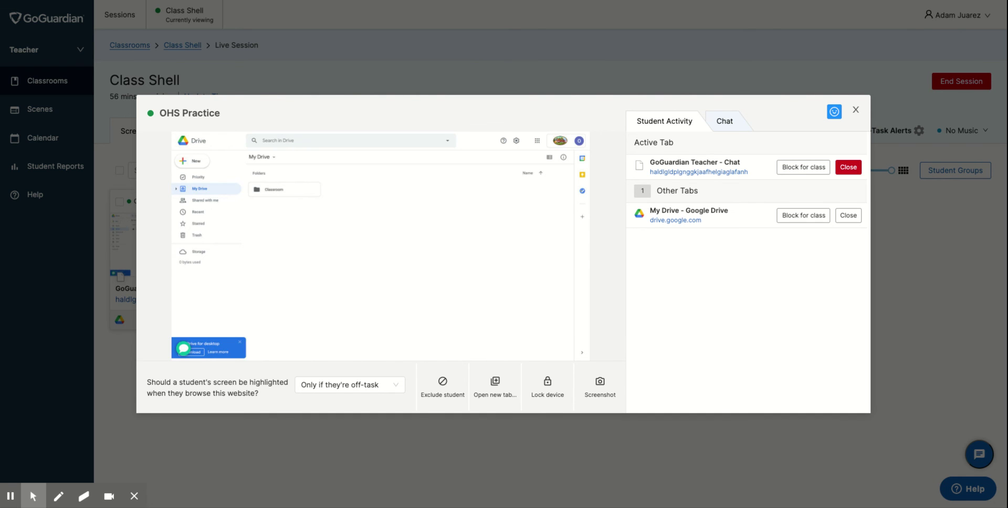
click(855, 110)
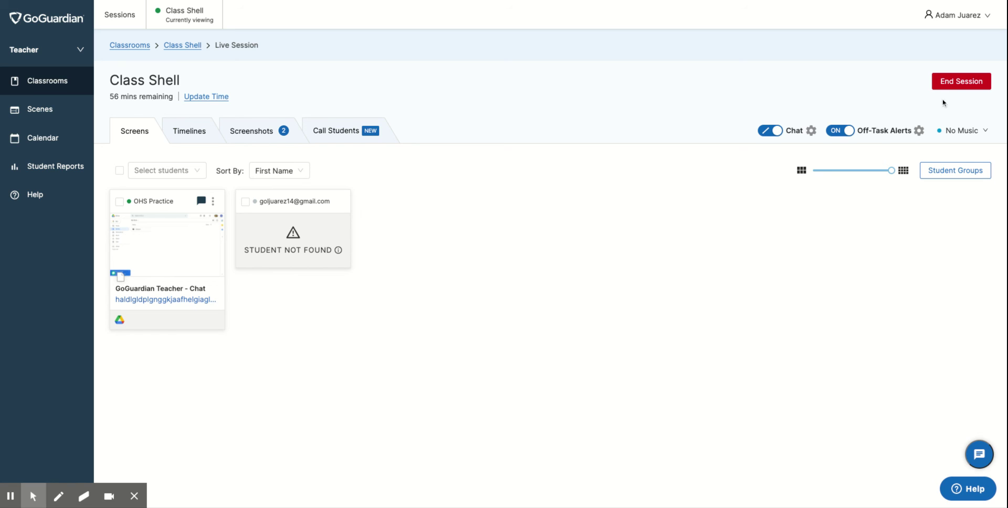
- End the Class Shell live session and review its screenshots, command log and timelines
click(951, 84)
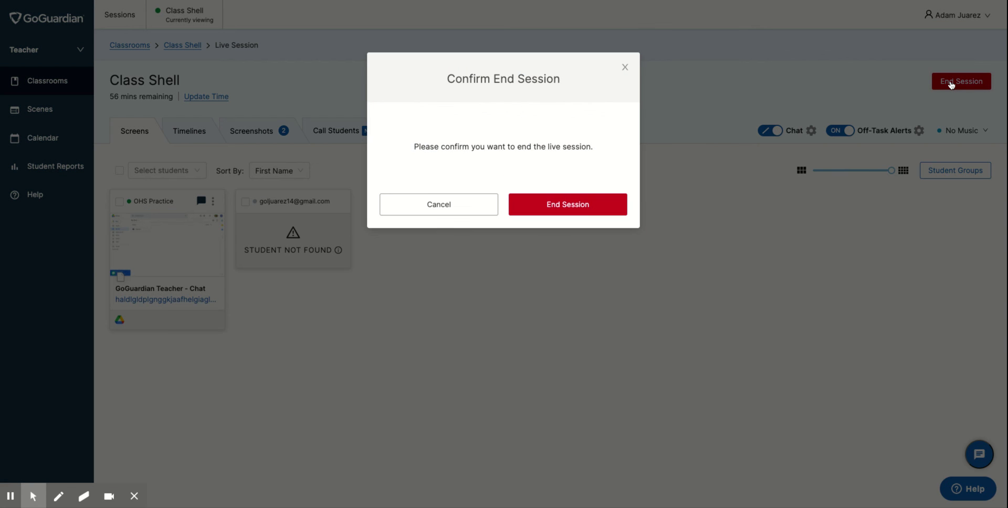
click(590, 209)
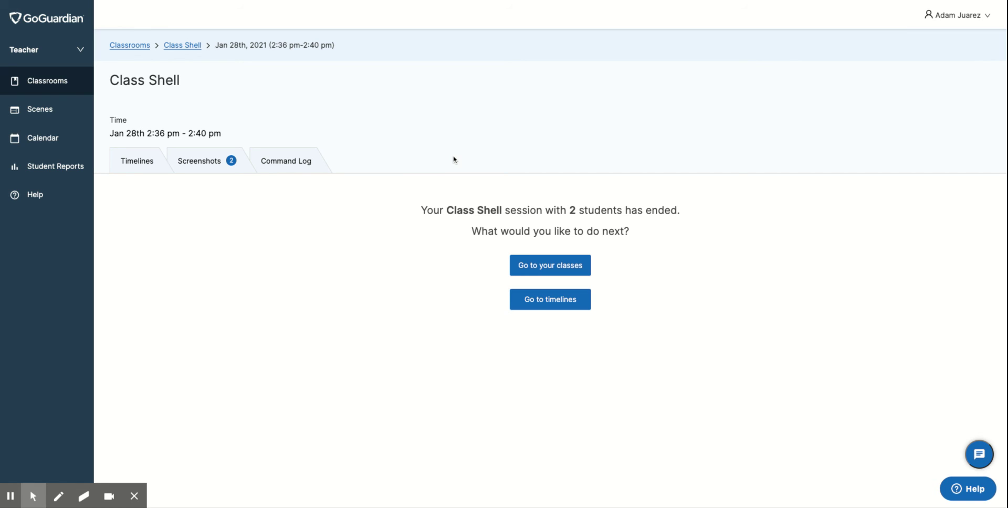
click(204, 162)
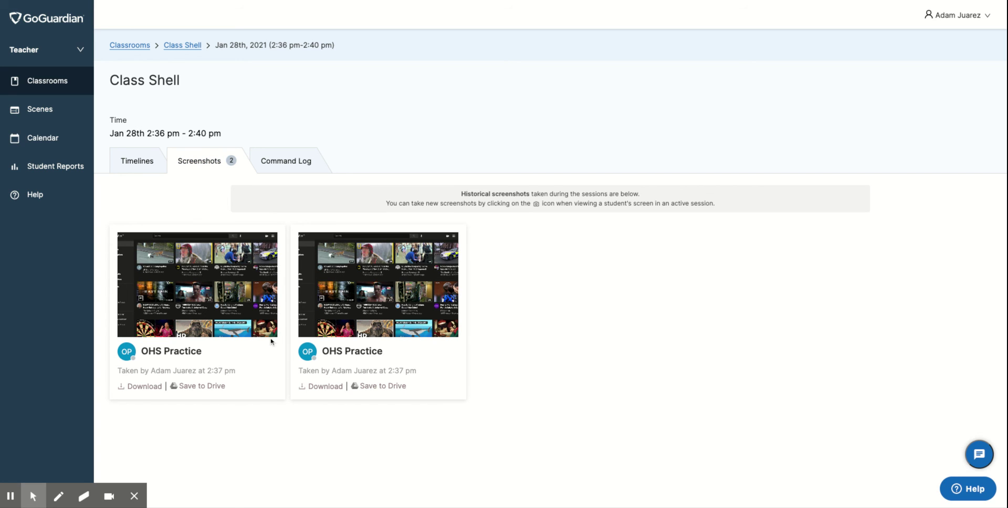
click(275, 164)
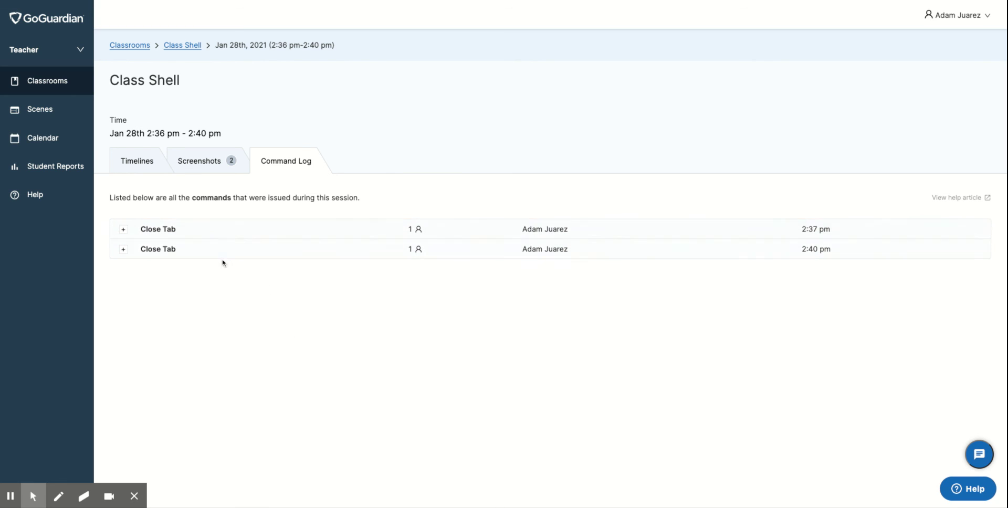
click(147, 164)
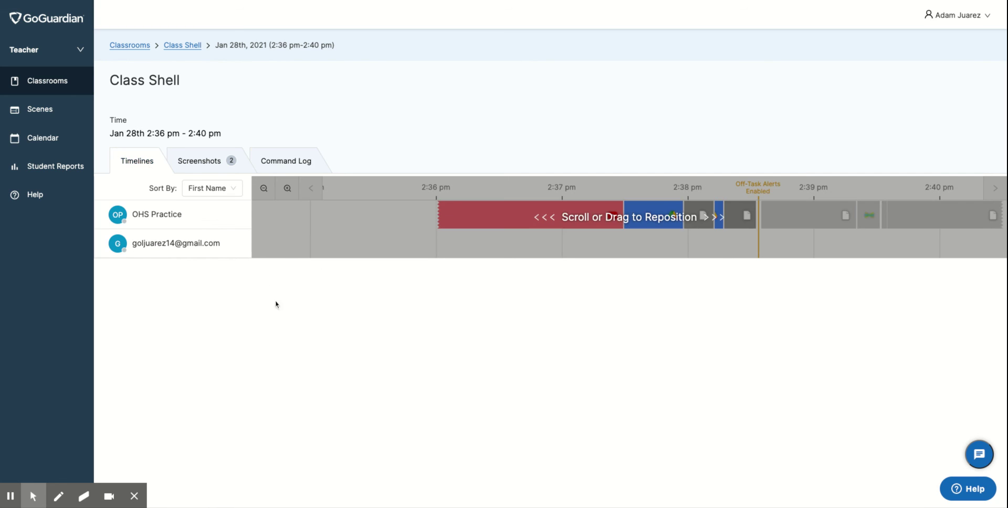